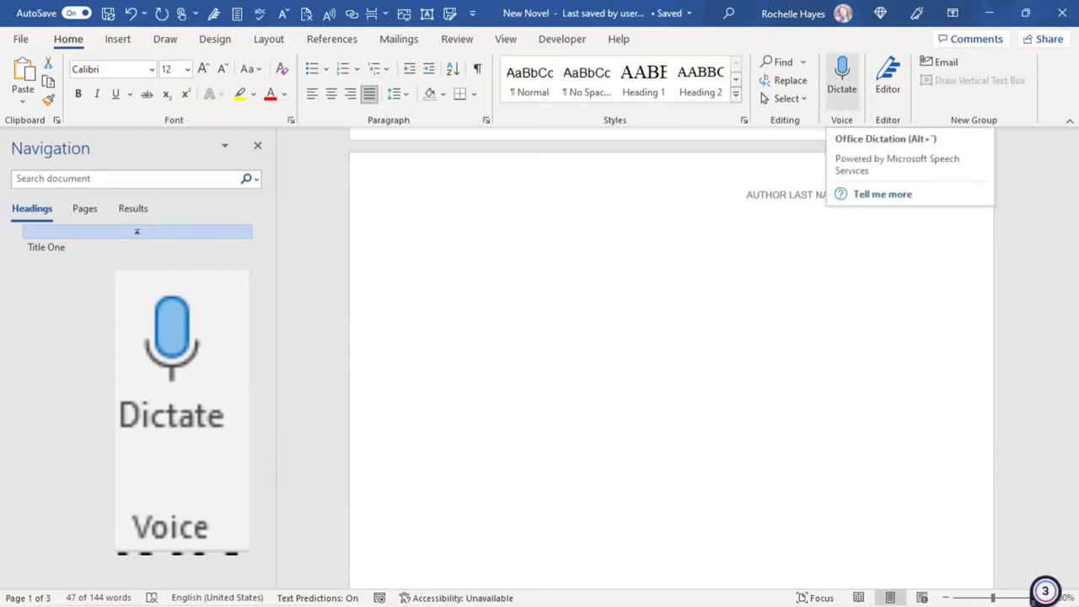
Start dictation and dictate a paragraph beginning "Place your cursor. Where you want to start your text" on page ii.
left_click(841, 76)
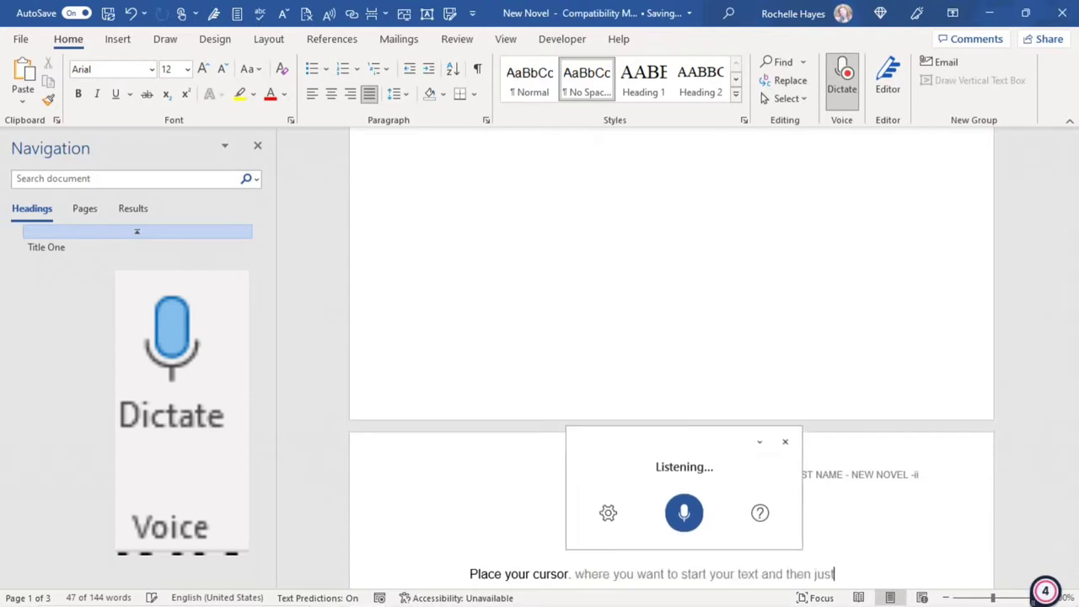
scroll(672, 362, "down", 3)
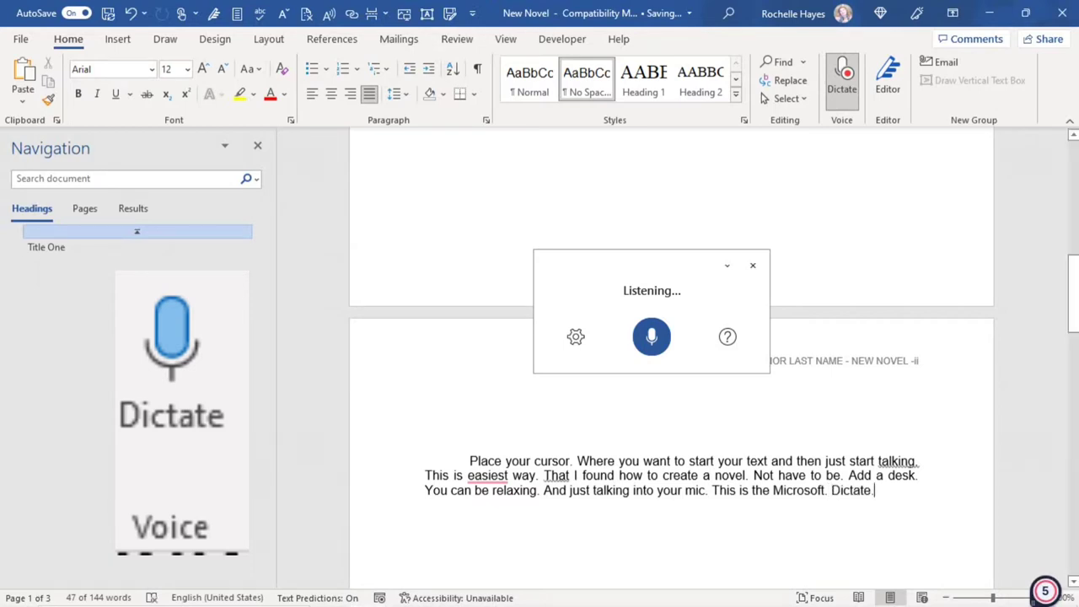
Examine the dictation settings and available spoken languages, and open the dictation help.
left_click(576, 337)
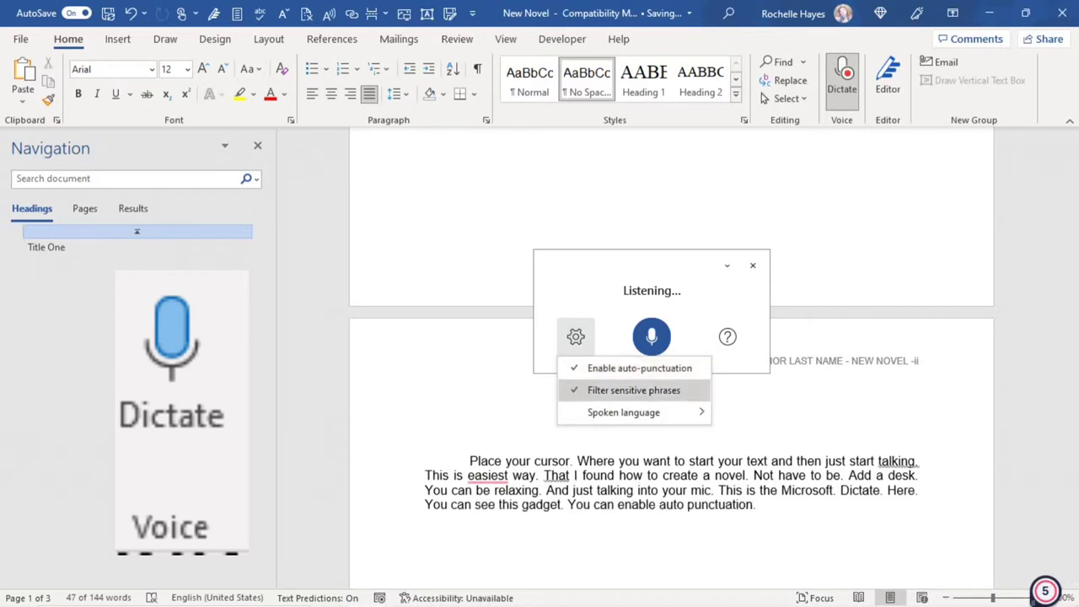
mouse_move(624, 413)
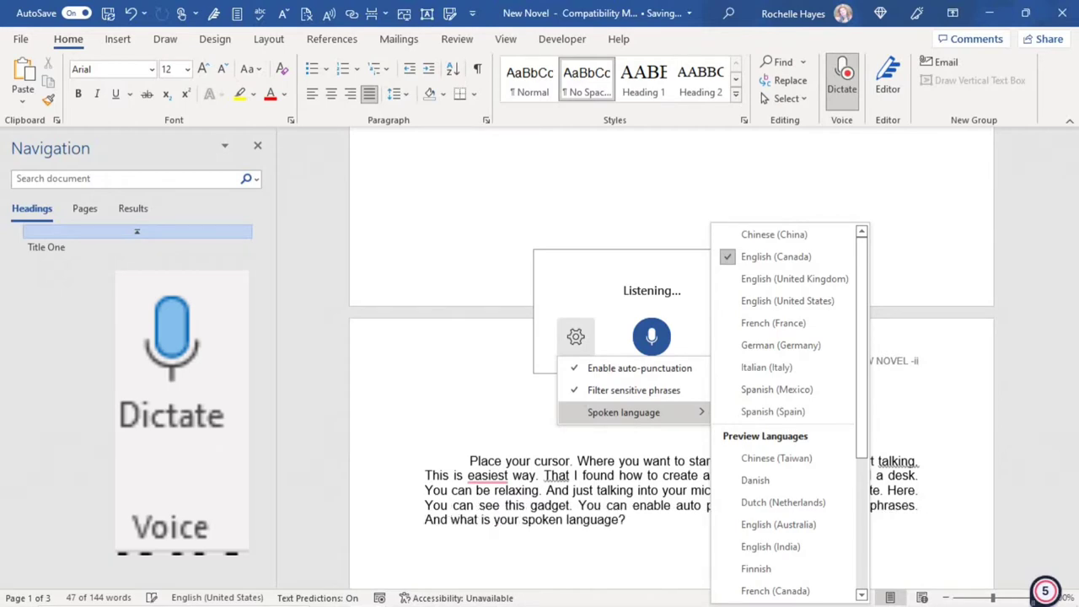
key("Escape")
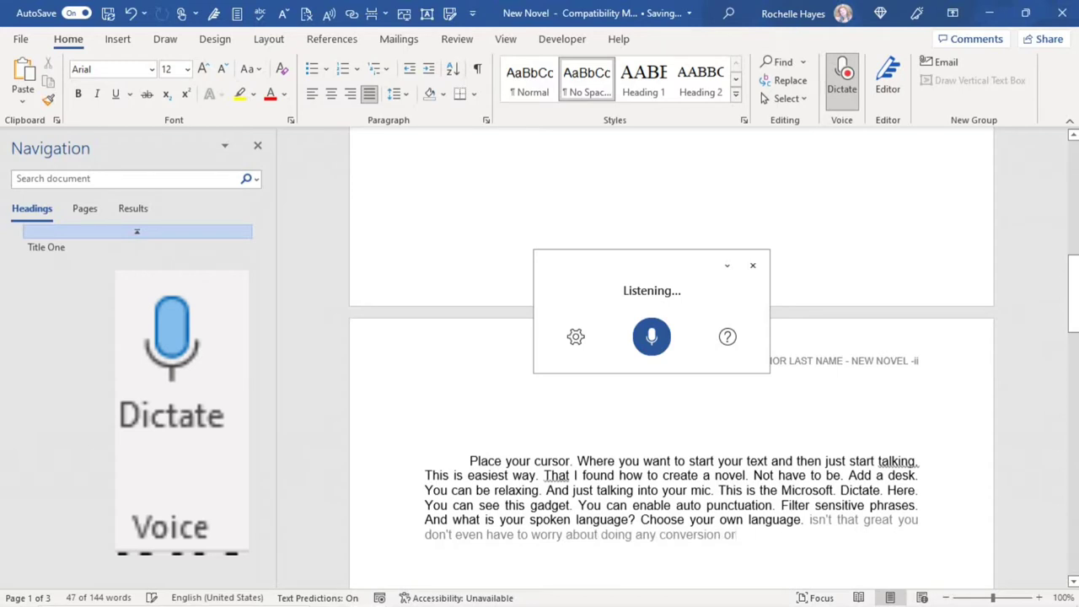
left_click(727, 336)
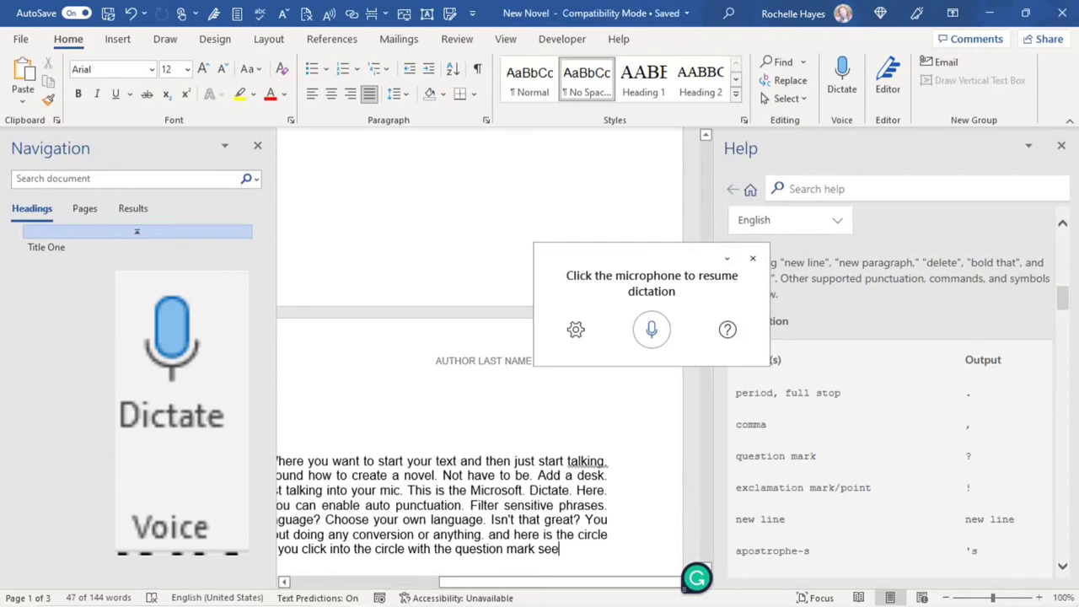
Resume dictation in a new paragraph and dictate sample sentences with spoken punctuation, including question marks, a colon, a semicolon, quotation marks and square brackets.
key("Return")
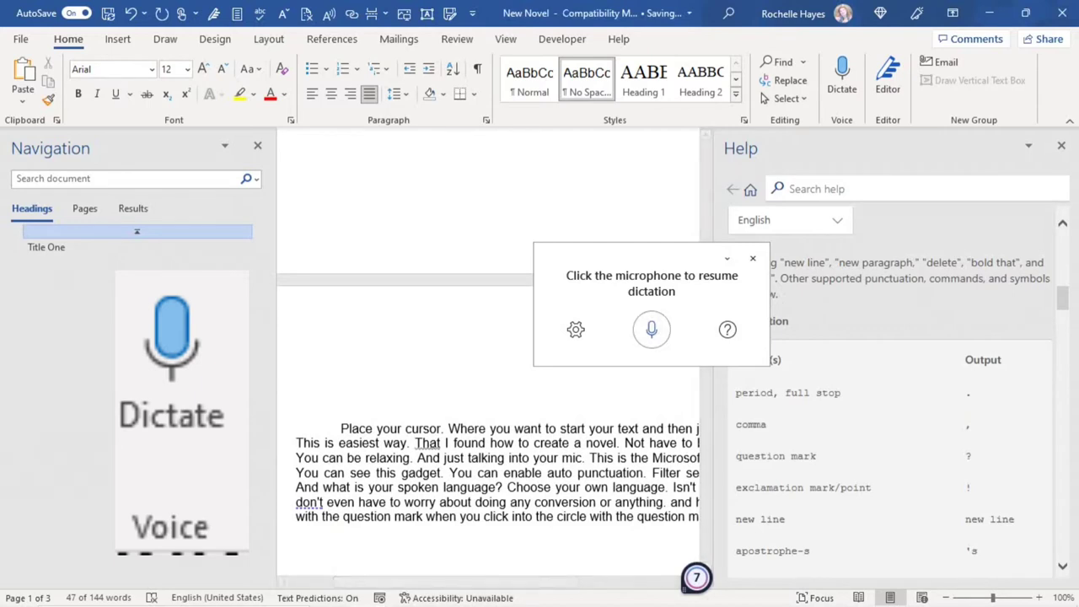
left_click(651, 329)
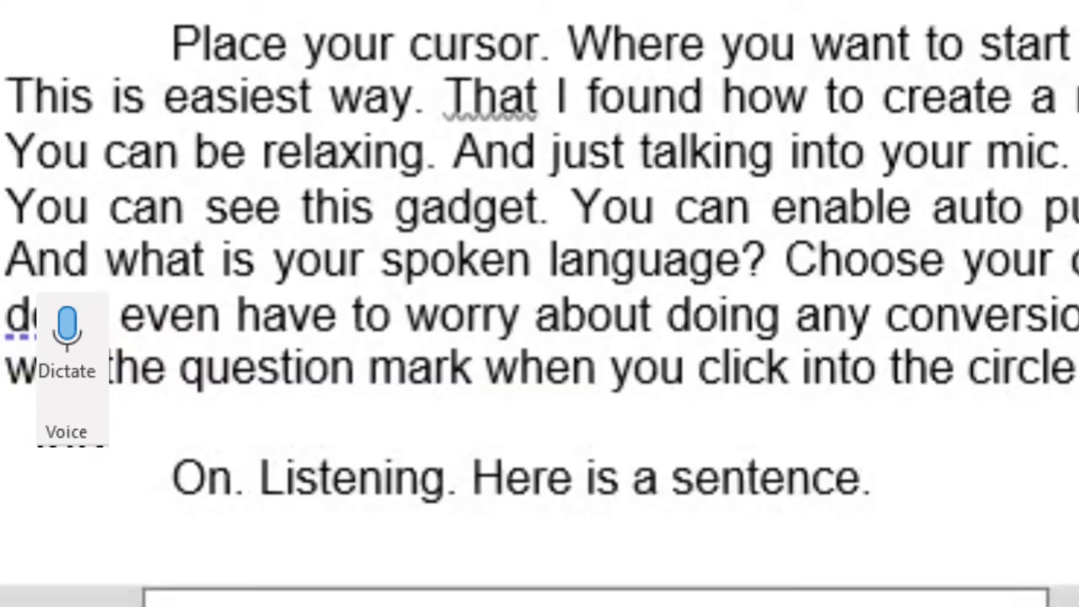
scroll(539, 303, "down", 1)
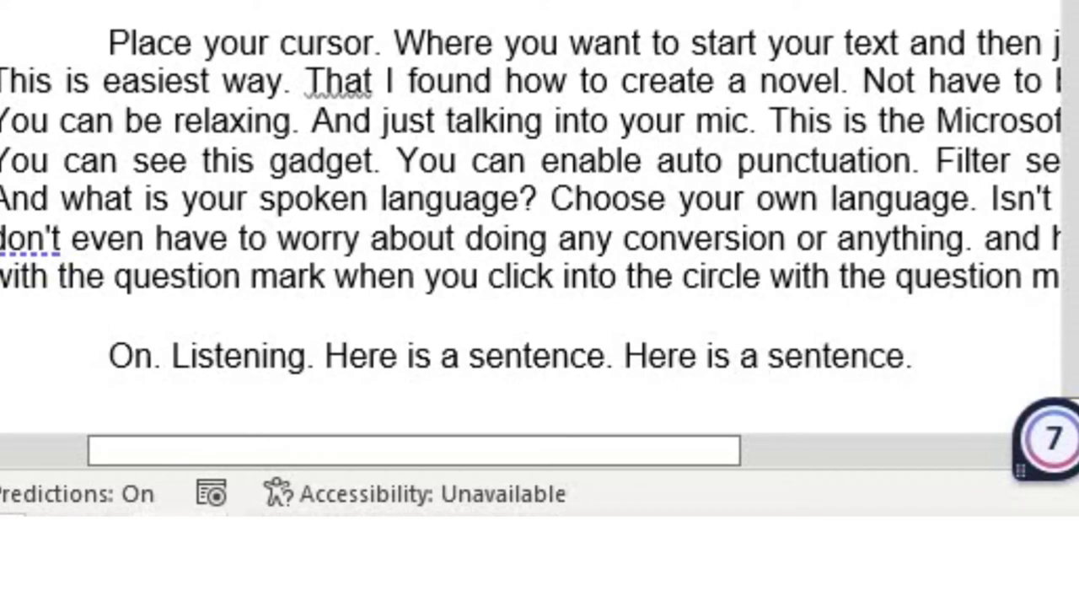
type(", is this a sentence?? Isn't")
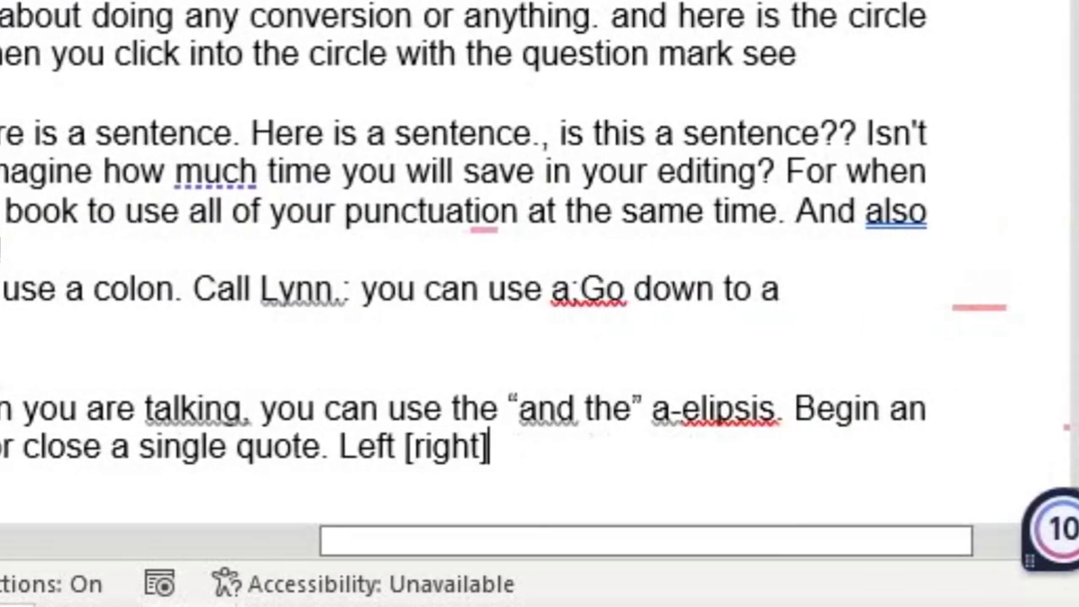
scroll(464, 253, "down", 1)
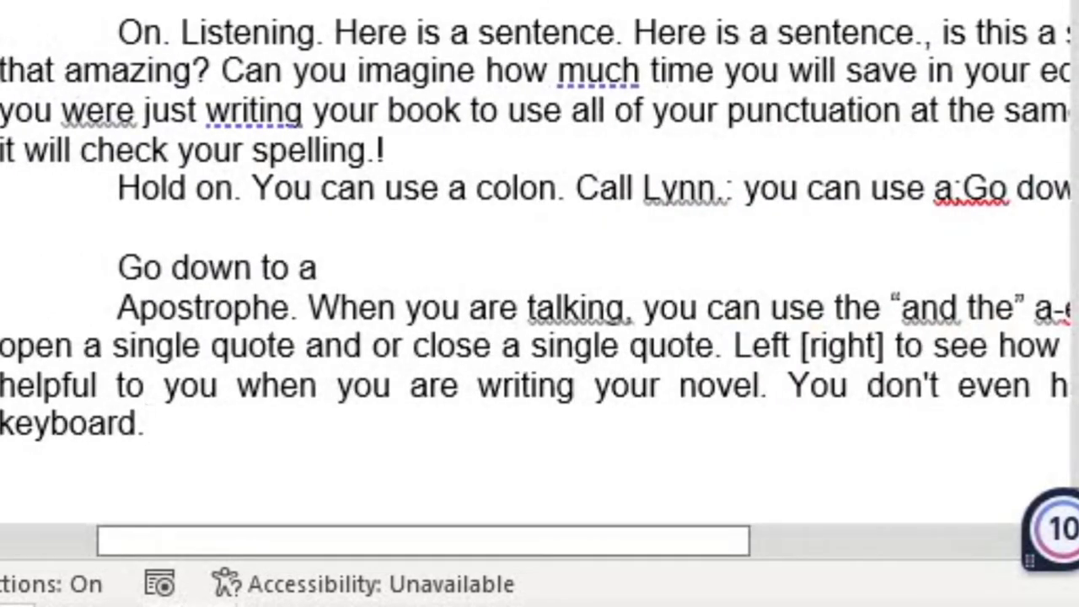
scroll(536, 219, "down", 1)
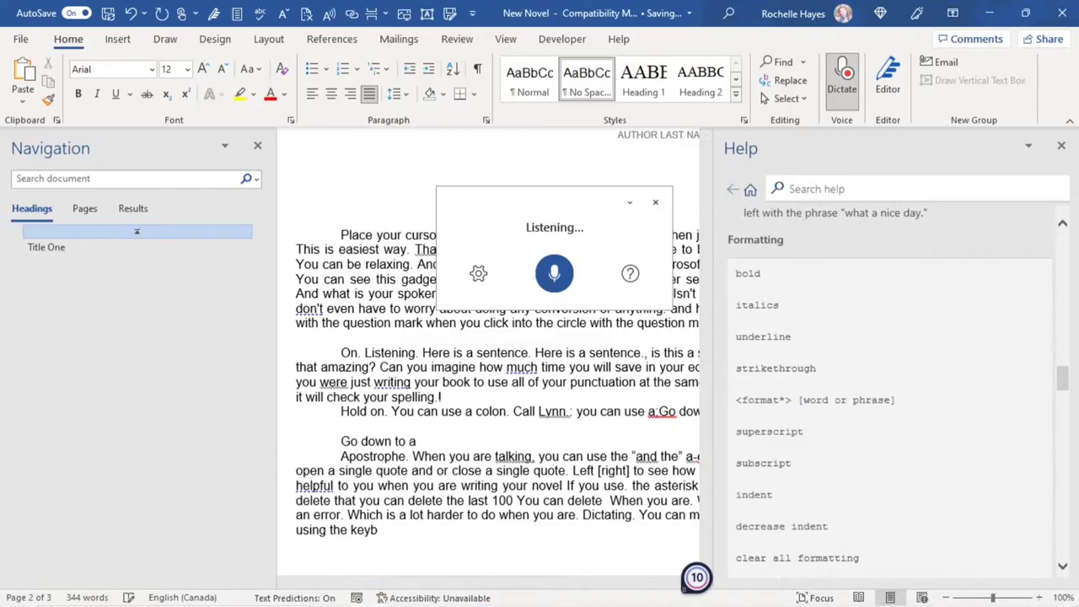
Dictate "This will help you when you are reading your novel. You can also use underline." below the italic text and underline its last sentence.
scroll(889, 388, "down", 1)
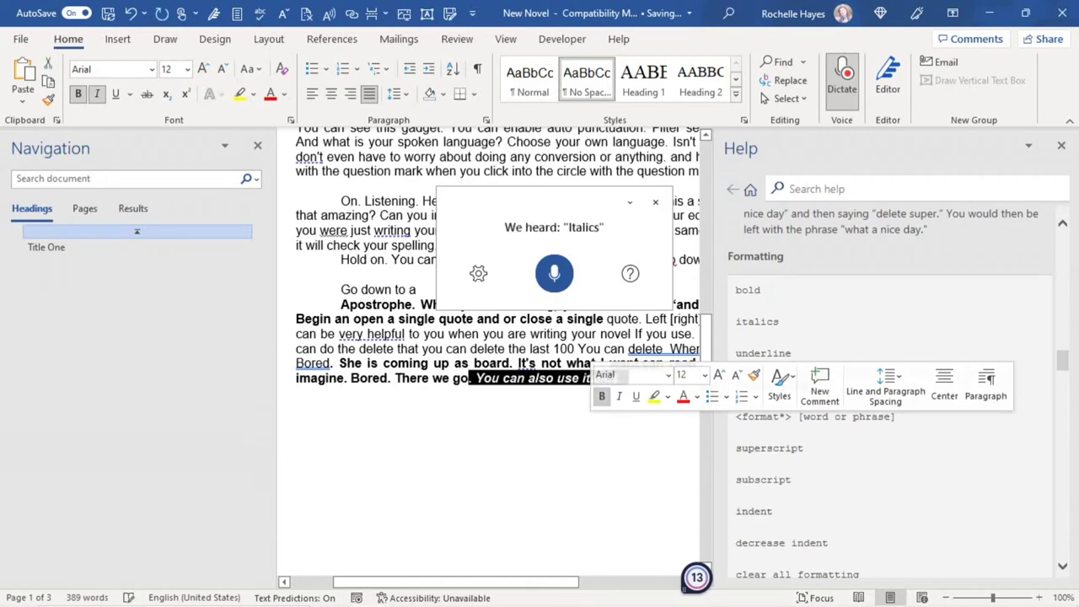
left_click(347, 421)
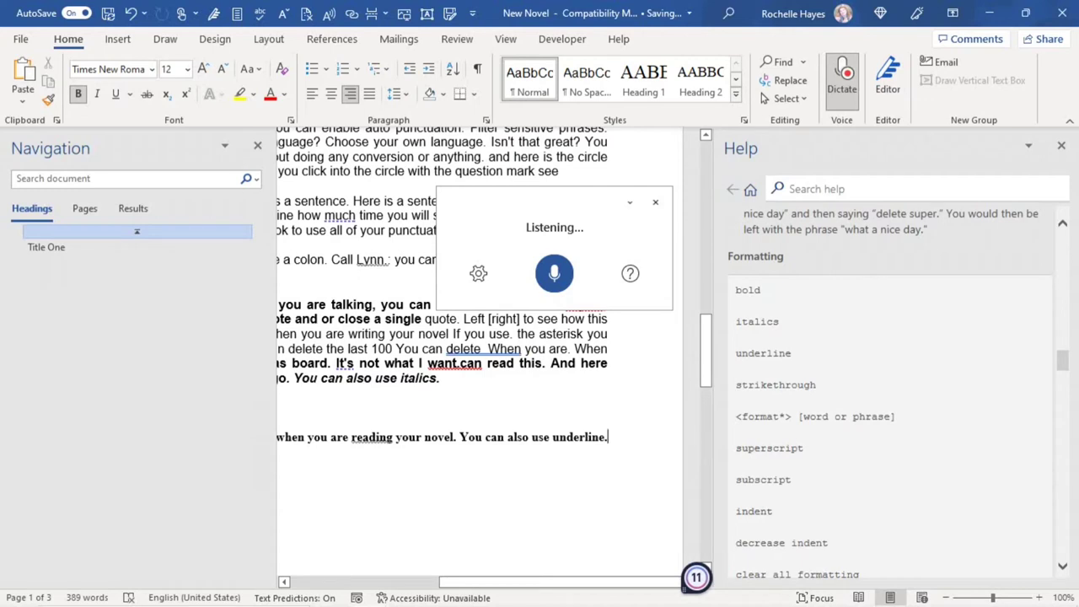
left_click_drag(459, 436, 609, 437)
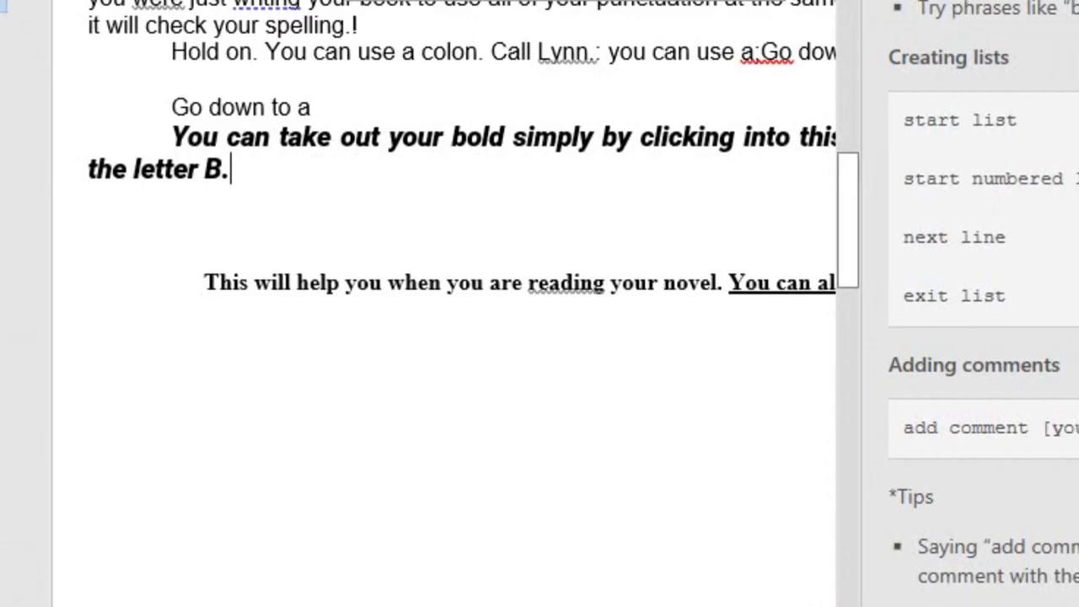
Dictate a numbered list with "Number one. Number 2." and add the comment "Hello. Can. and then click" to the word "can".
scroll(464, 303, "down", 4)
scroll(463, 303, "up", 10)
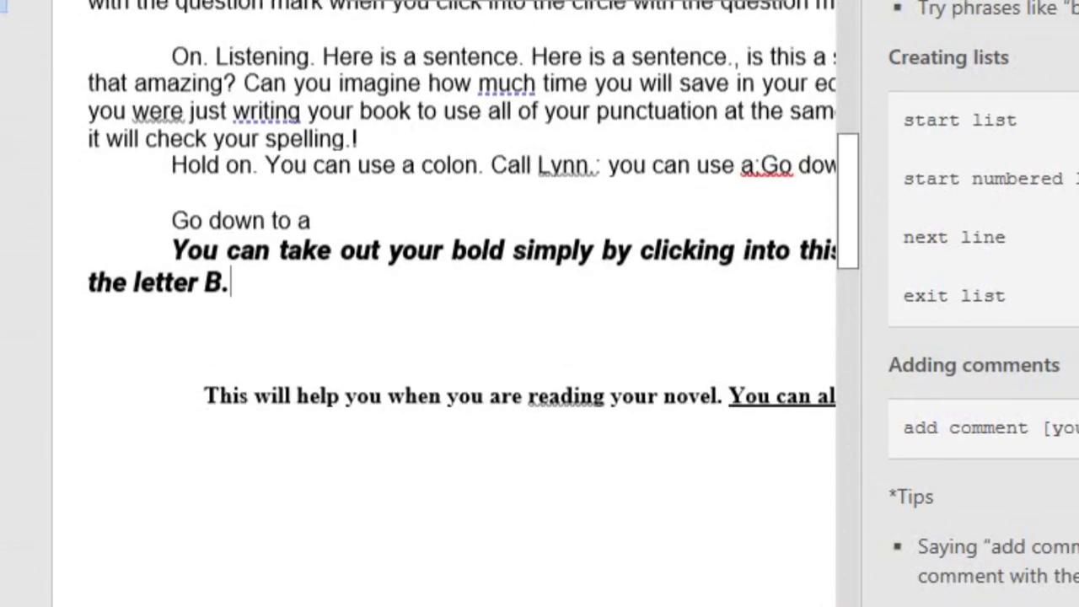
scroll(462, 303, "down", 4)
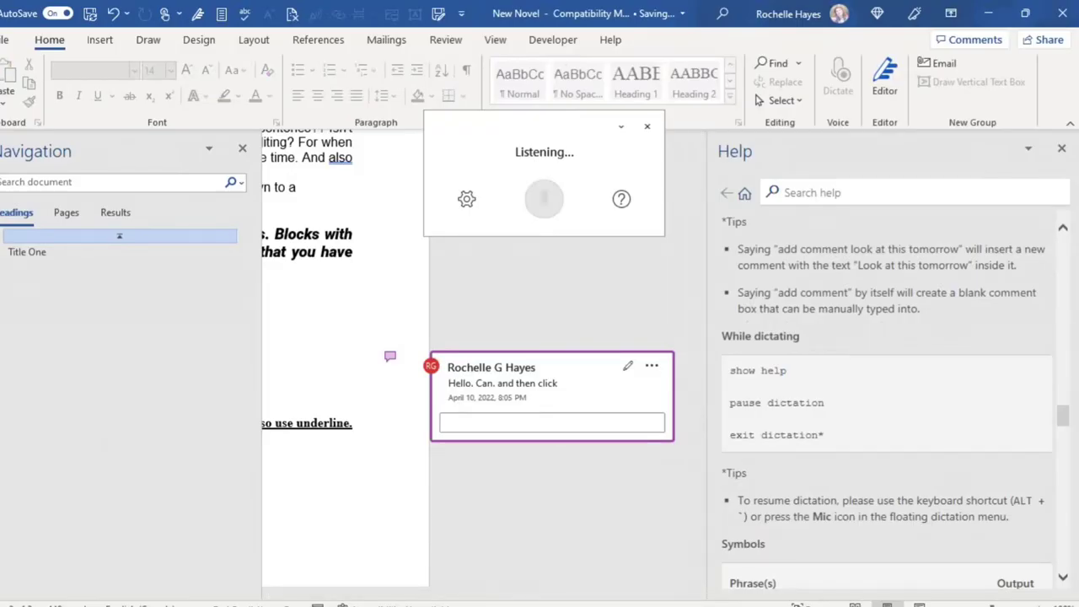
Examine the help sections on commands available while dictating and on symbol phrases.
scroll(885, 397, "down", 1)
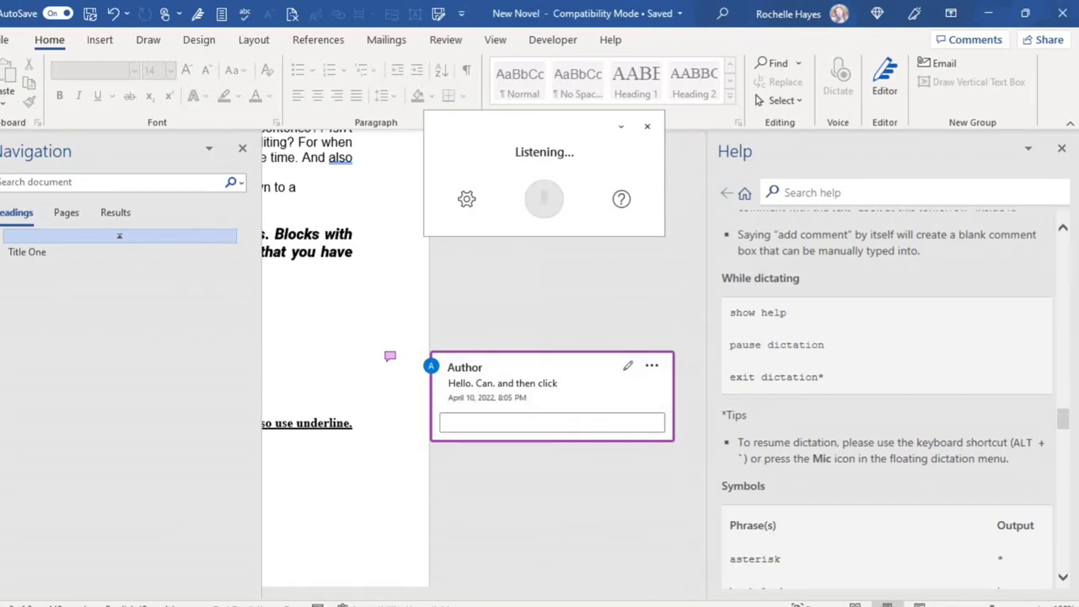
scroll(885, 388, "down", 8)
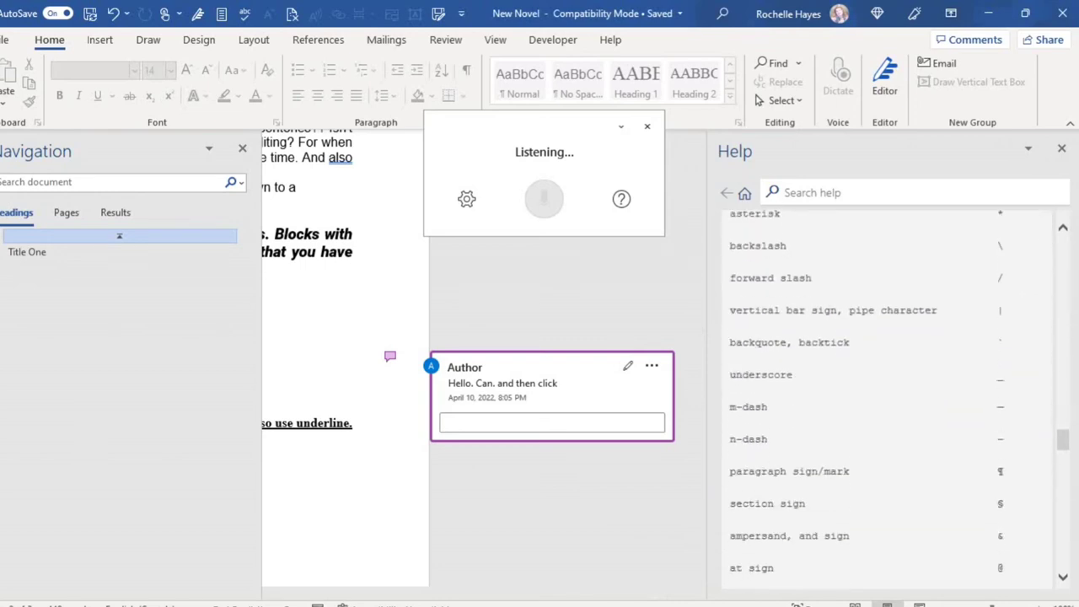
scroll(885, 388, "down", 1)
scroll(885, 387, "up", 3)
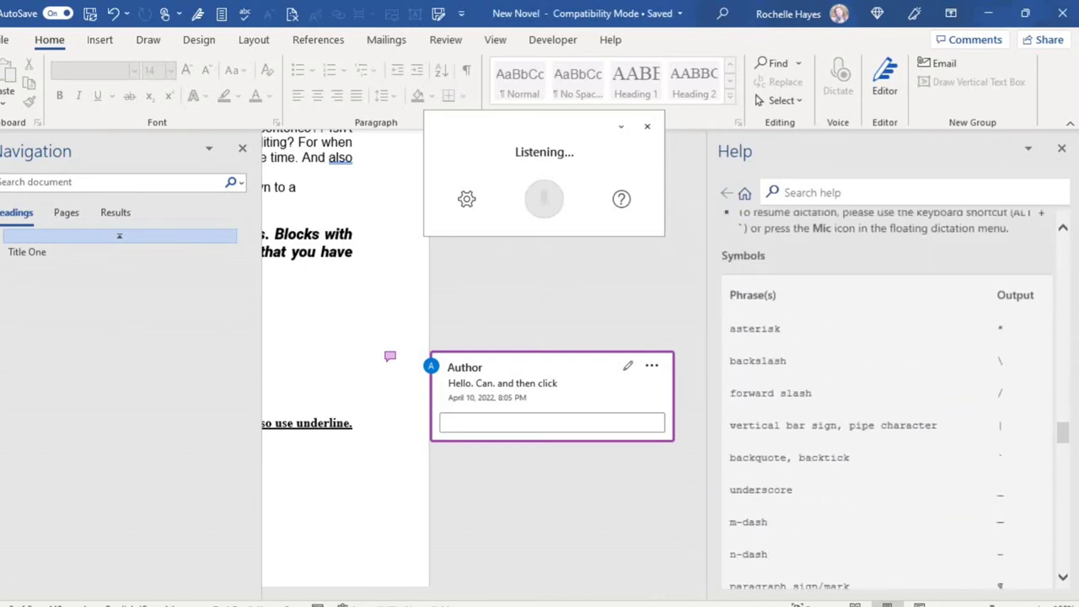
scroll(886, 388, "up", 1)
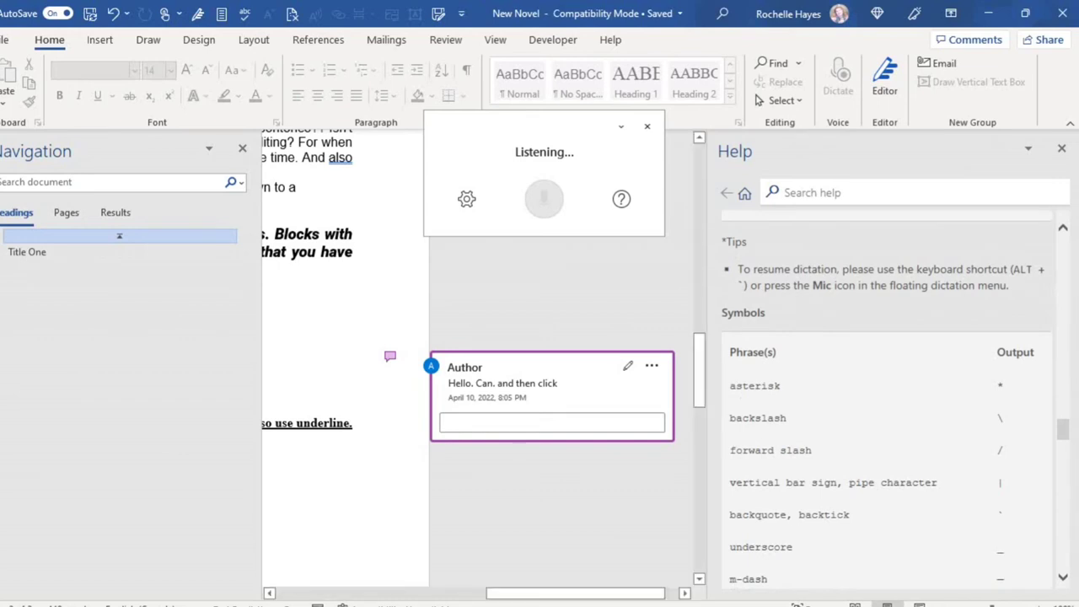
Return to the document text and dictate symbol phrases below the list, including slashes, vertical bar, backquote, dashes, paragraph sign and ampersand.
key("Escape")
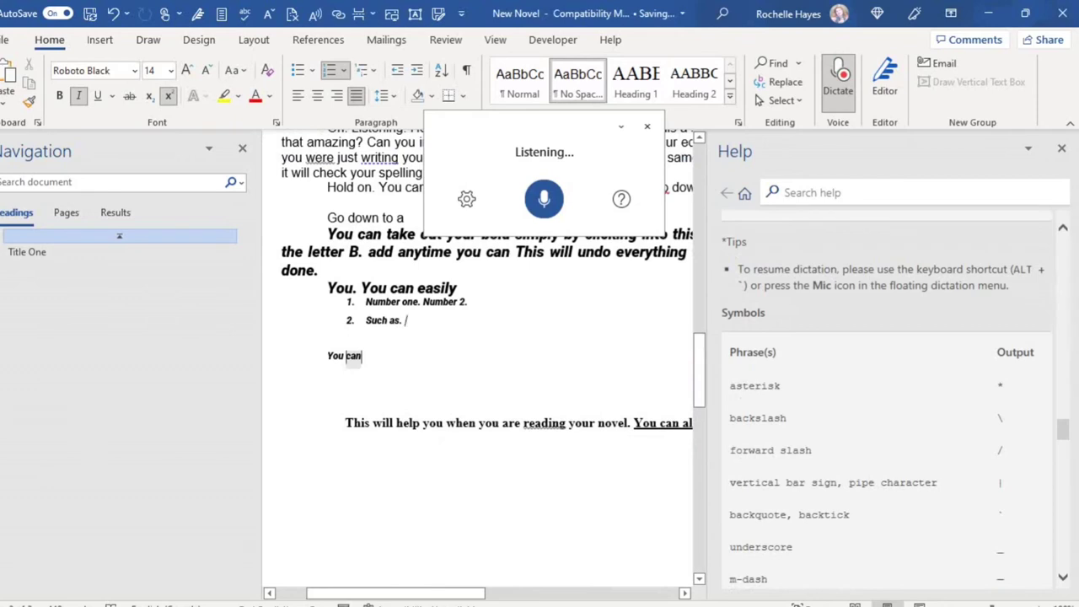
key("ctrl+z")
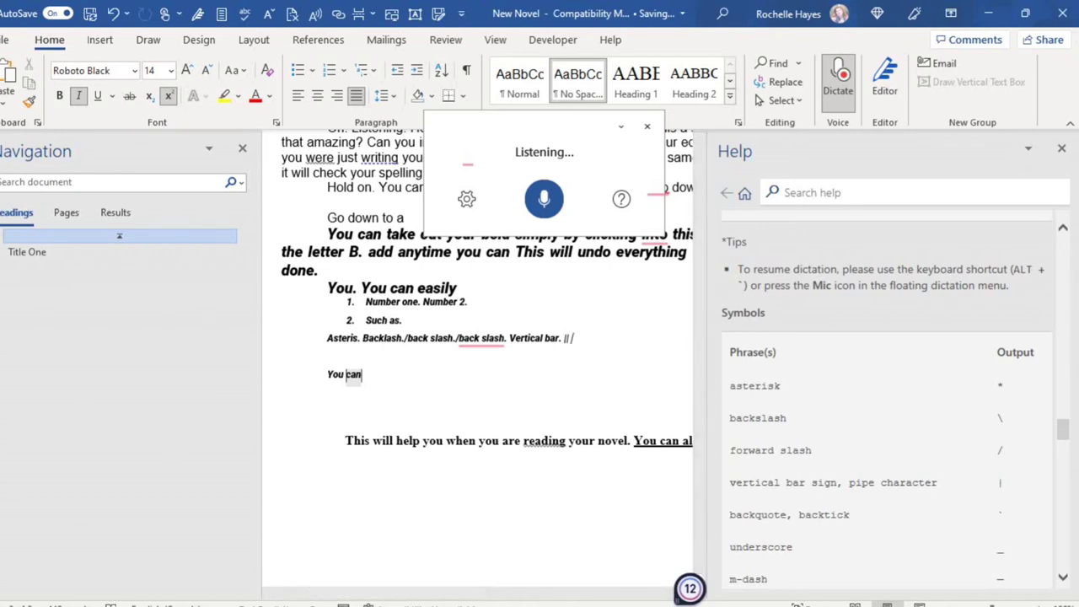
scroll(886, 396, "down", 3)
scroll(885, 397, "down", 1)
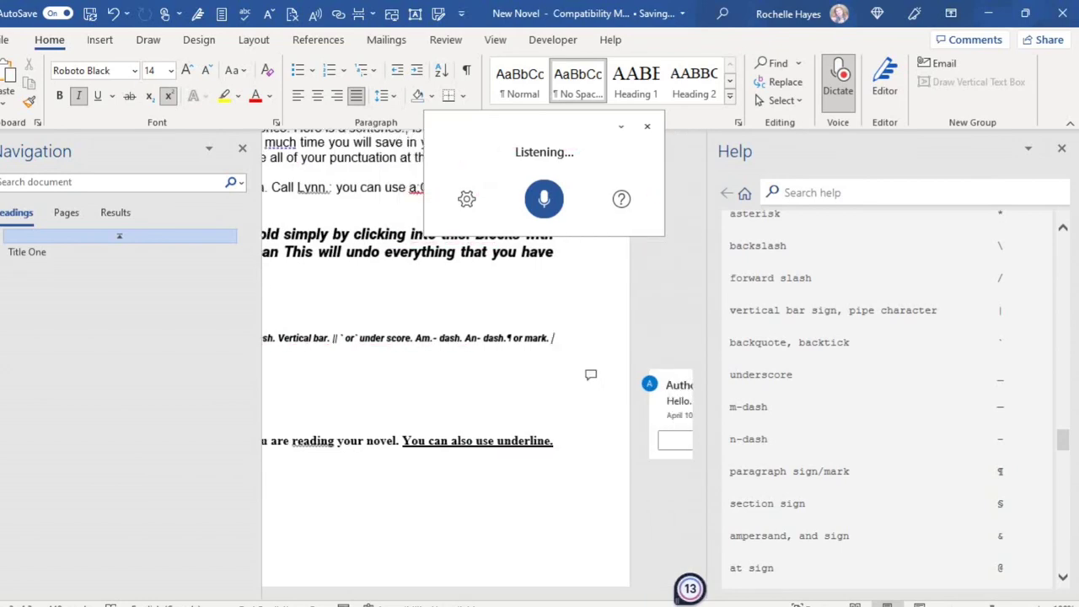
scroll(886, 396, "down", 3)
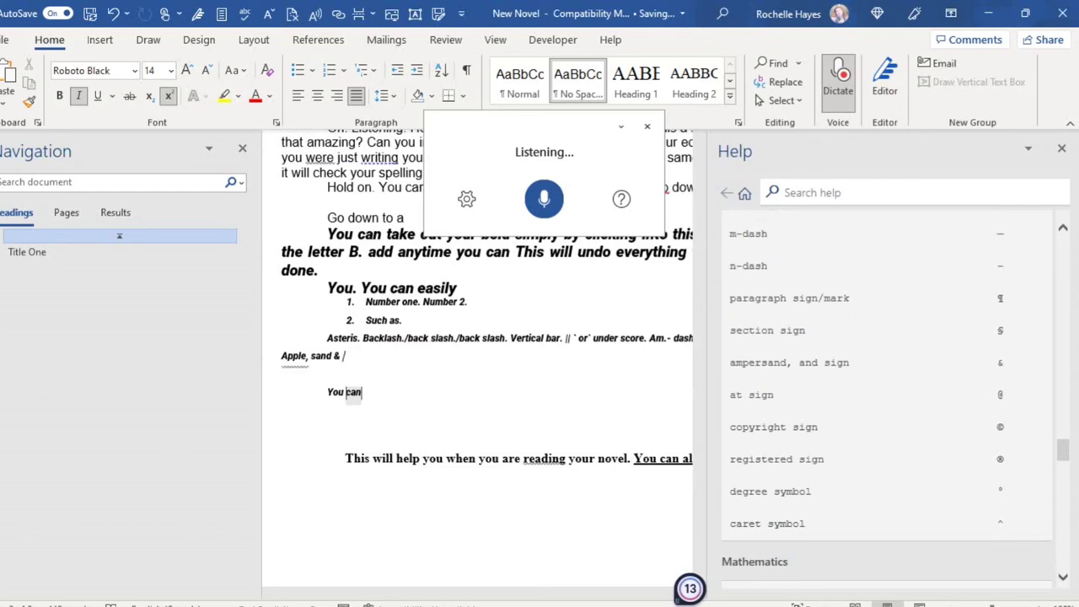
Dictate a passage on mathematics with the number, plus, minus, multiplication, plus or minus, division and equal signs.
scroll(885, 396, "down", 2)
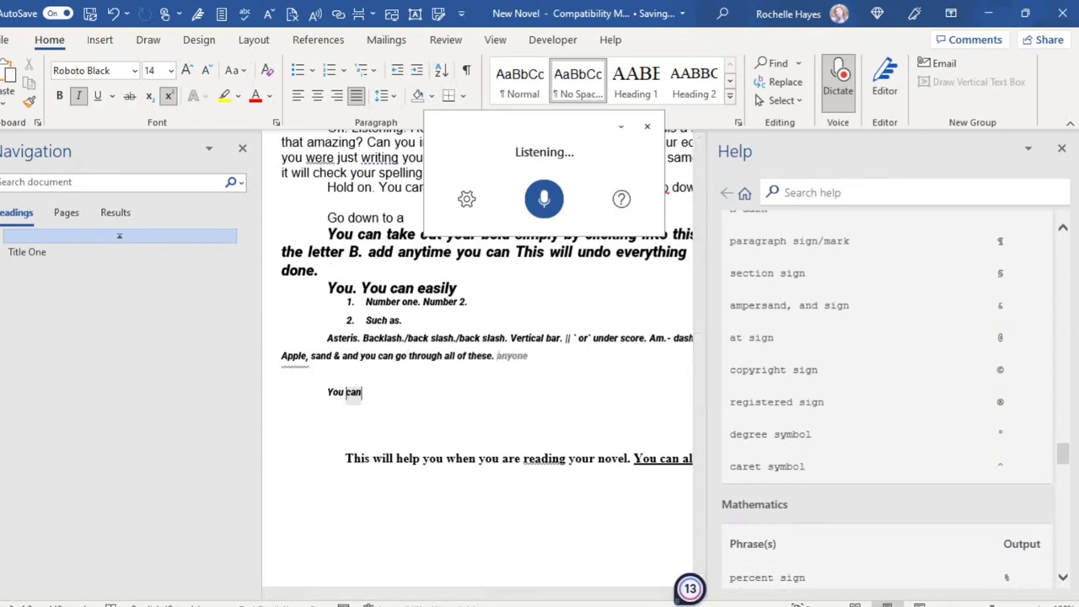
scroll(886, 397, "down", 5)
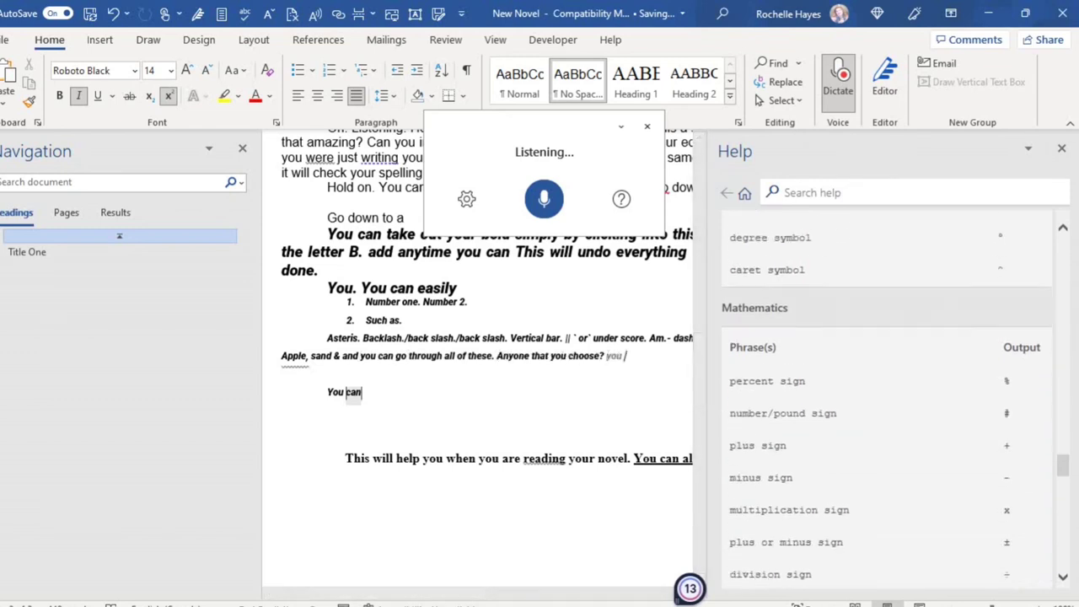
scroll(885, 400, "down", 3)
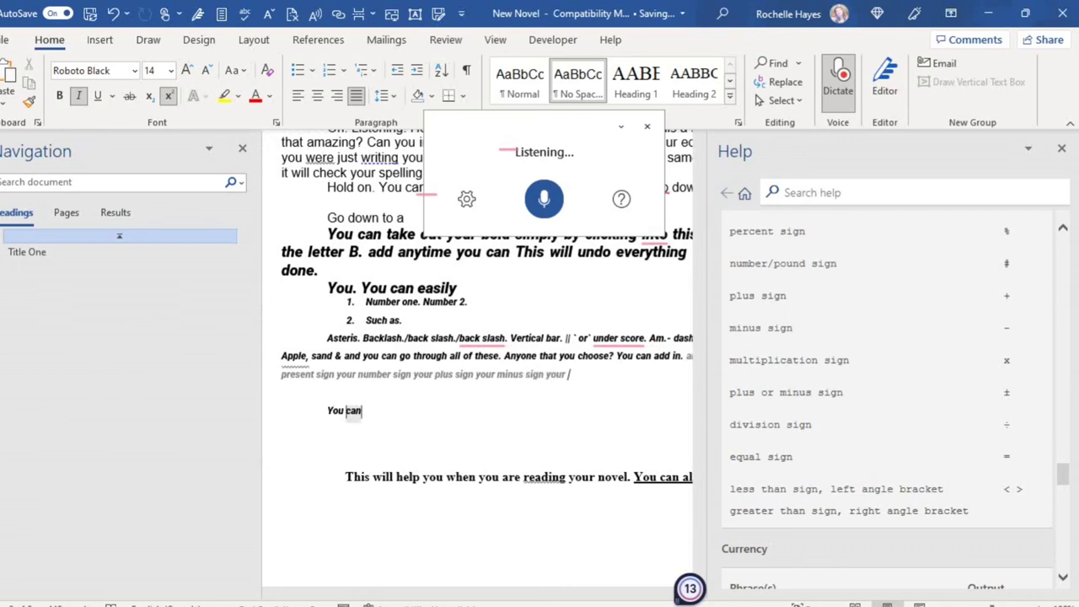
scroll(886, 396, "down", 1)
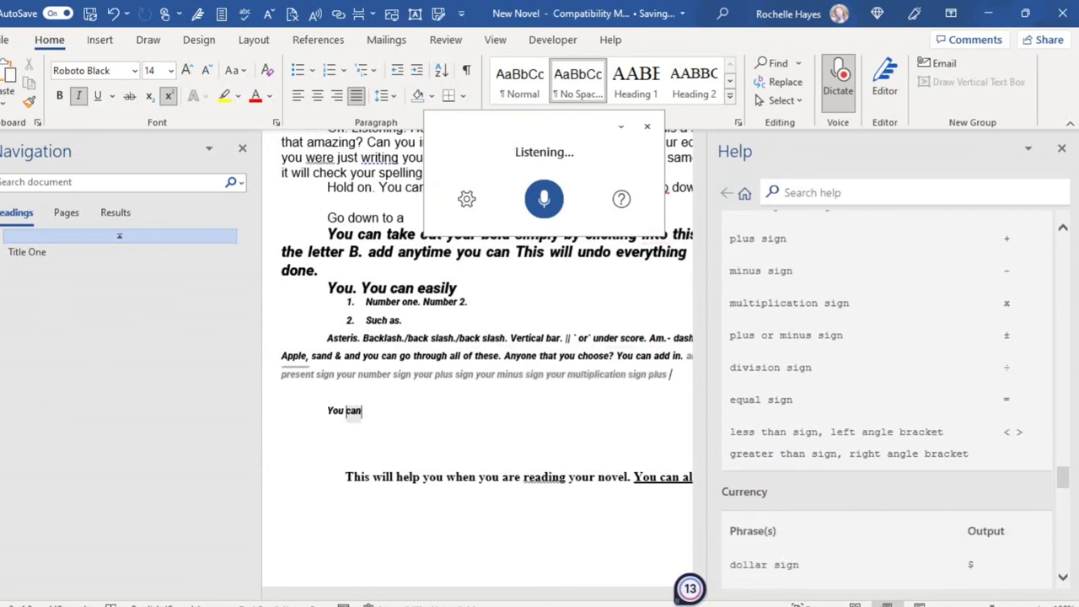
Dictate the currency signs £, € and ¥ and the faces :) :( ;) and <3.
scroll(885, 397, "down", 6)
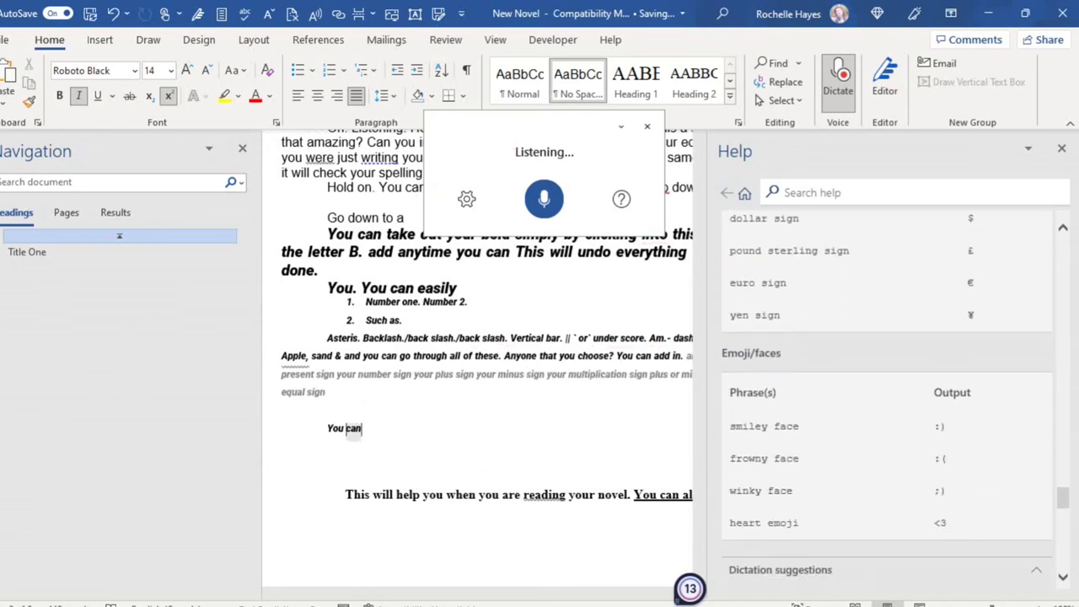
scroll(885, 396, "up", 1)
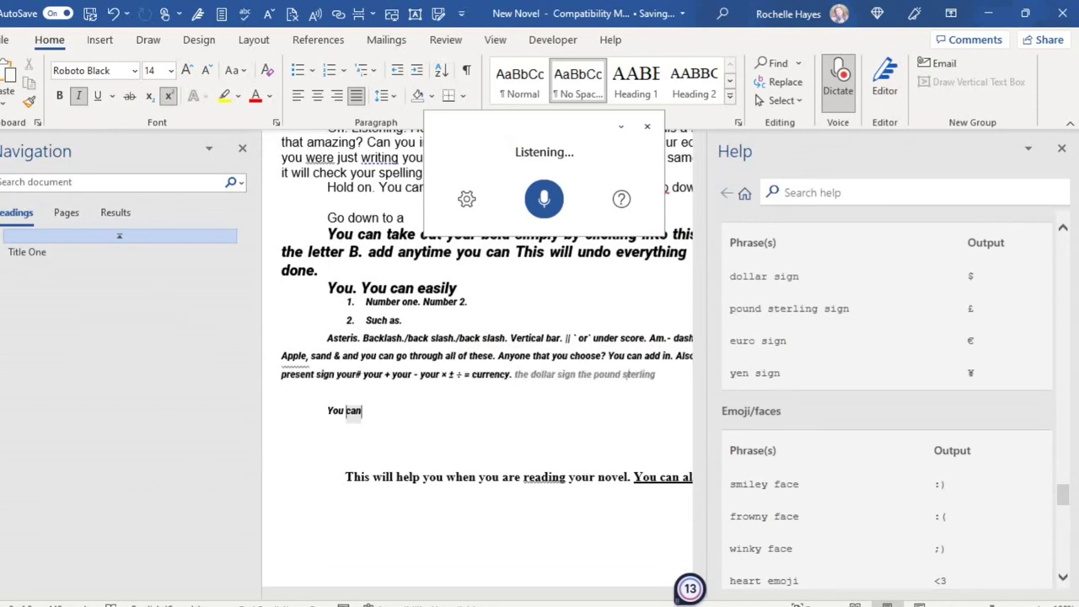
scroll(885, 396, "down", 5)
scroll(885, 396, "up", 2)
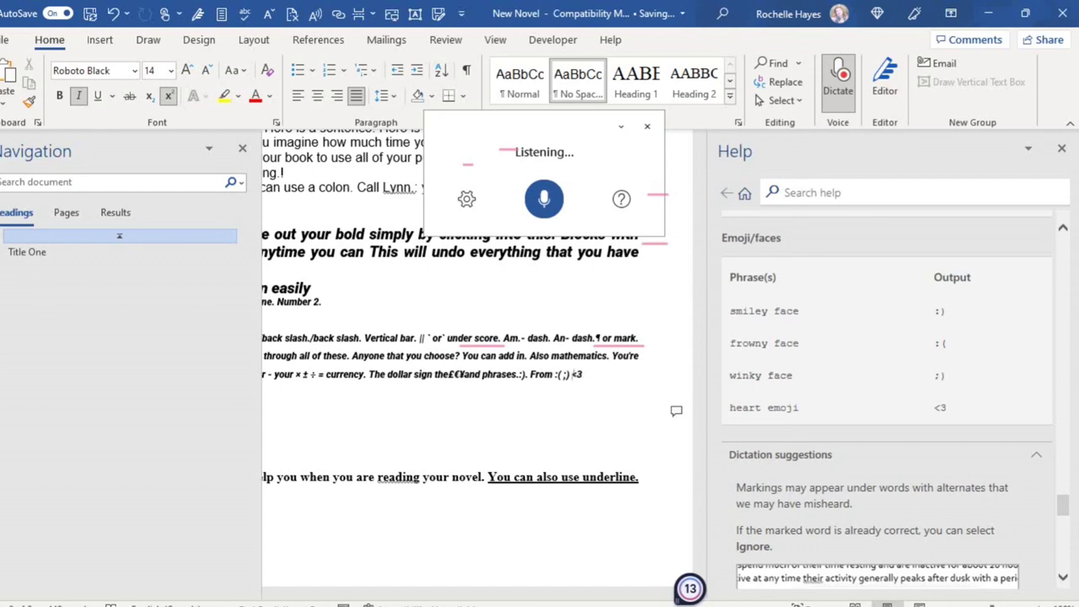
Examine the help's dictation suggestions, settings and privacy sections, and look over the dictated text in the document.
scroll(838, 439, "down", 4)
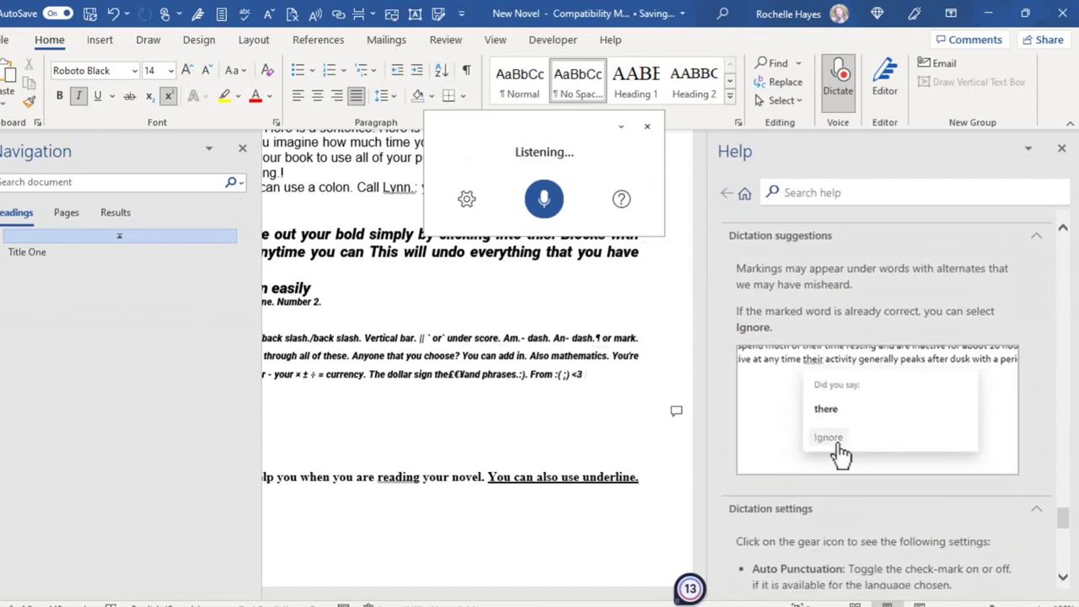
scroll(841, 329, "up", 2)
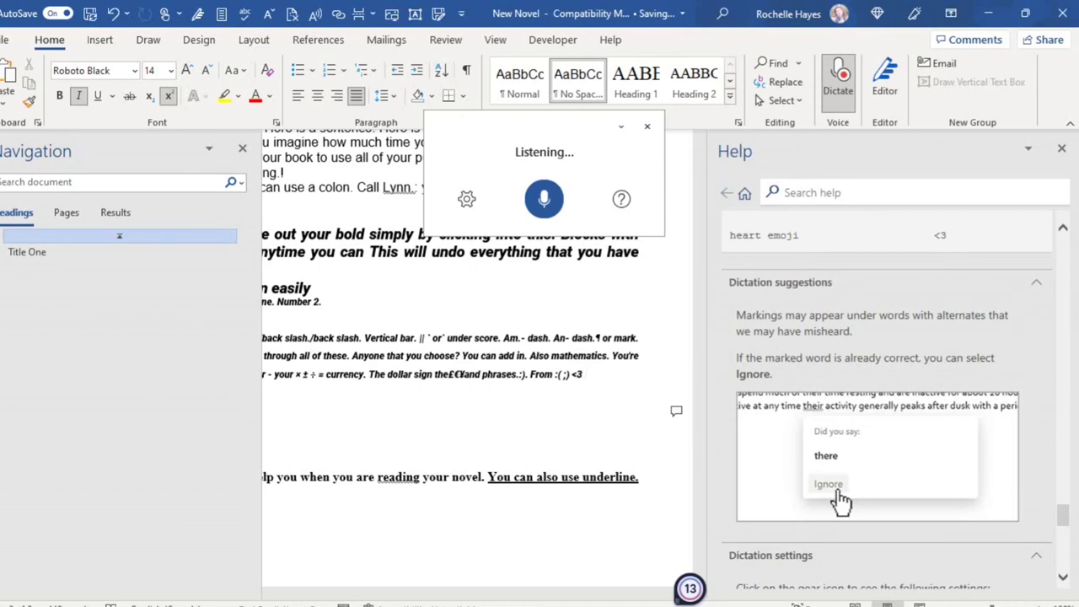
scroll(841, 501, "down", 10)
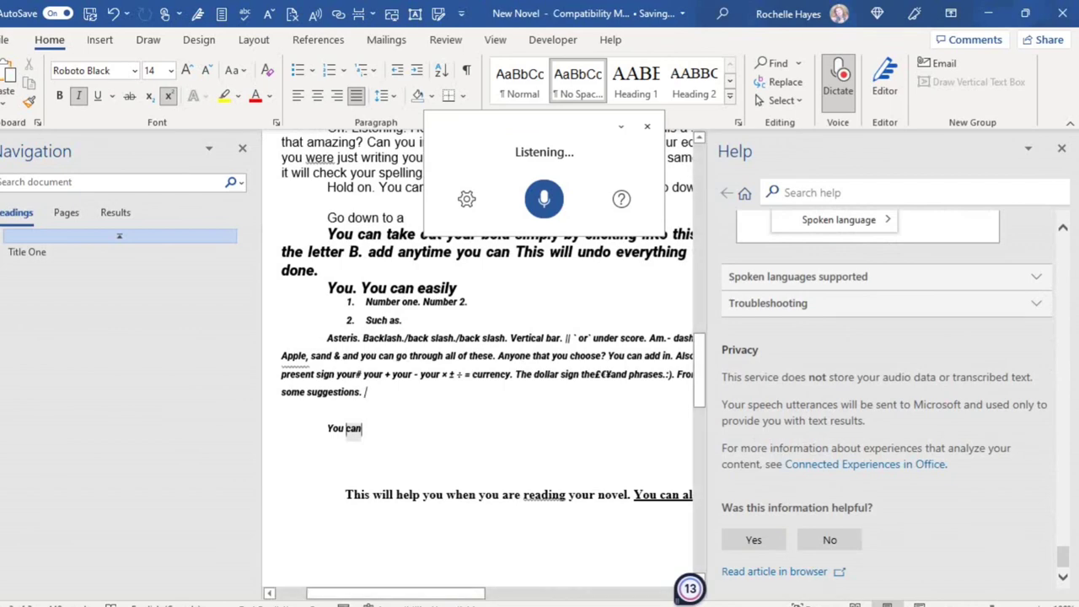
scroll(486, 337, "up", 5)
scroll(487, 367, "up", 1)
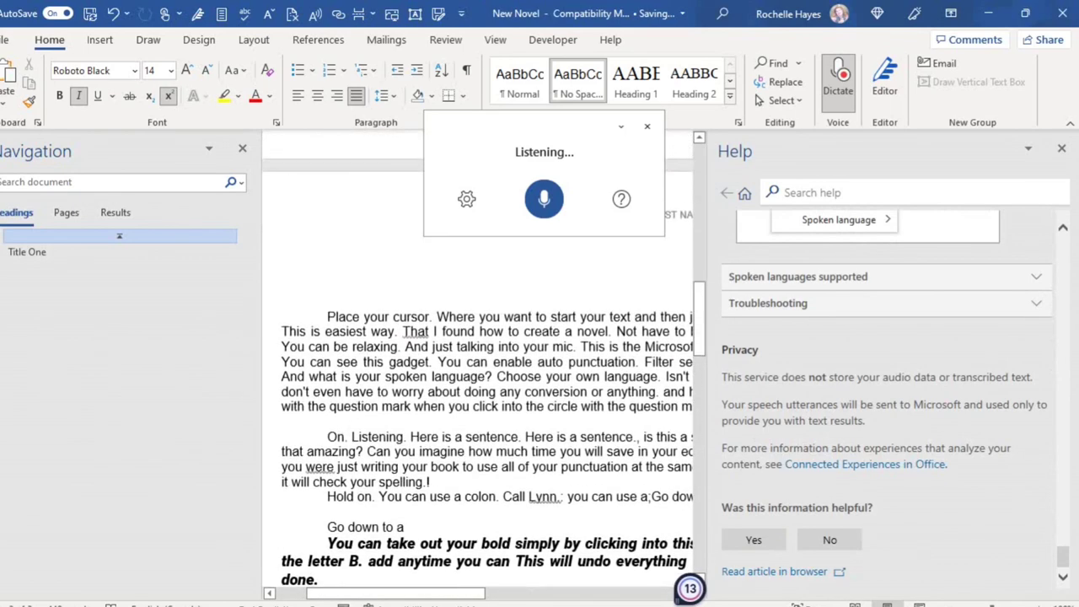
scroll(477, 362, "down", 10)
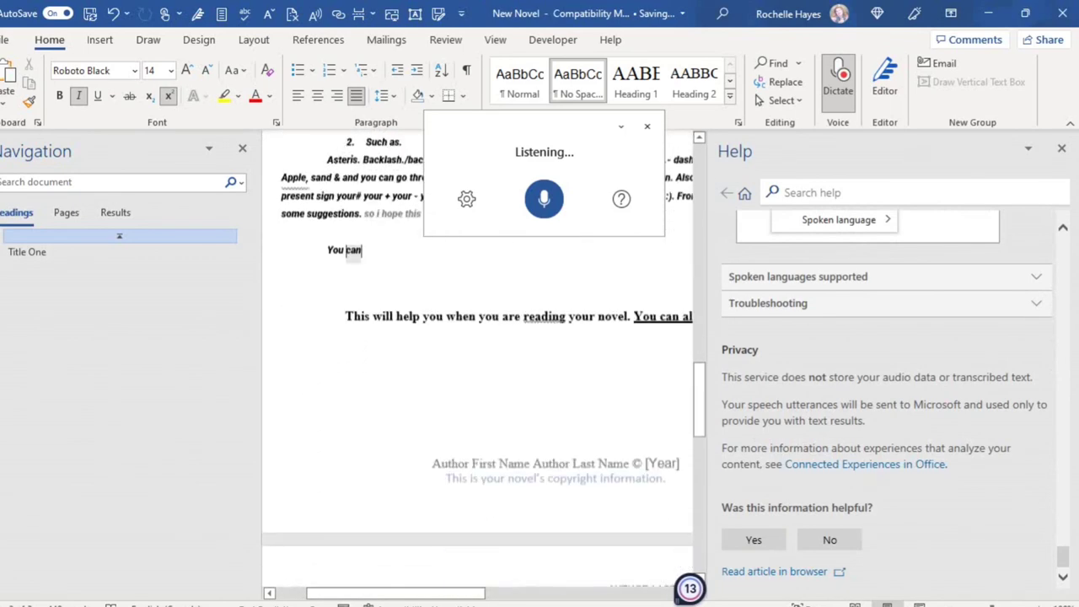